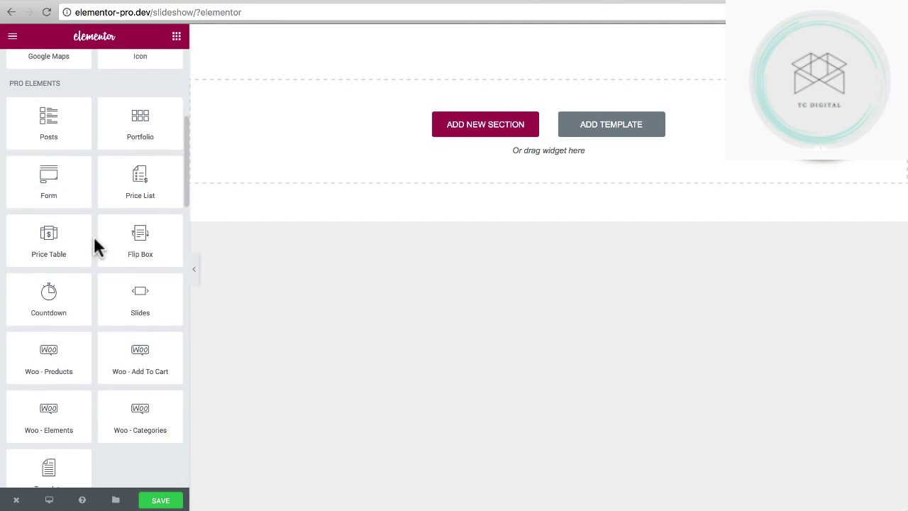
# Add a Slides widget to the empty page and give its first slide the background image foodiesfeed.com_meanwhile-in-the-kitchen-1.jpg.
pyautogui.moveTo(146, 312); pyautogui.dragTo(294, 132)
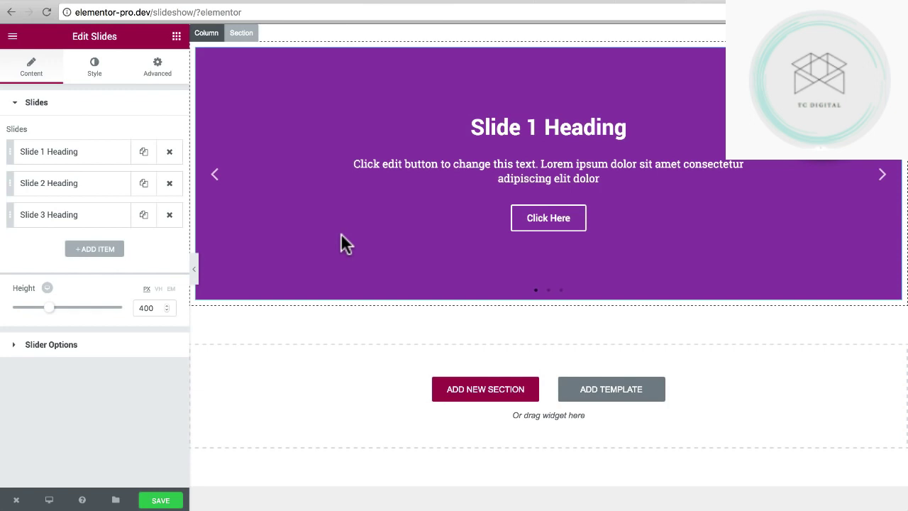
pyautogui.click(94, 160)
pyautogui.scroll(-2, 88, 158)
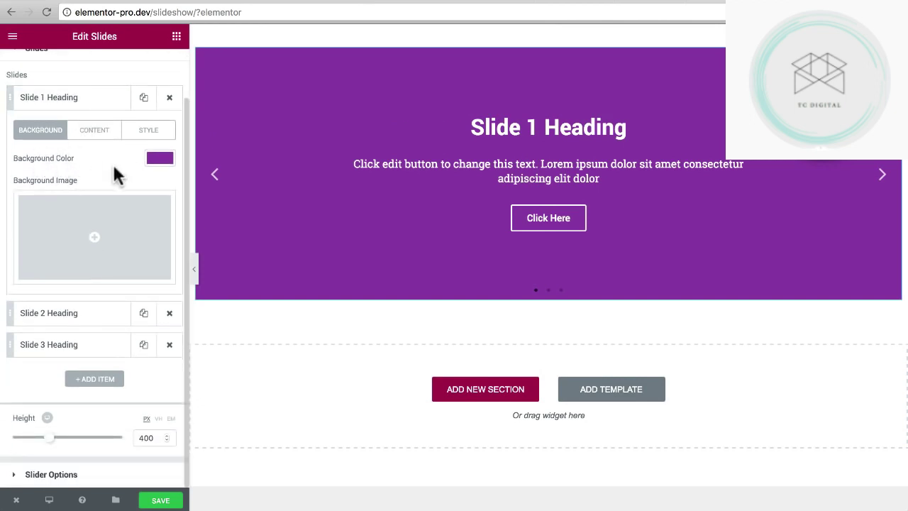
pyautogui.click(95, 243)
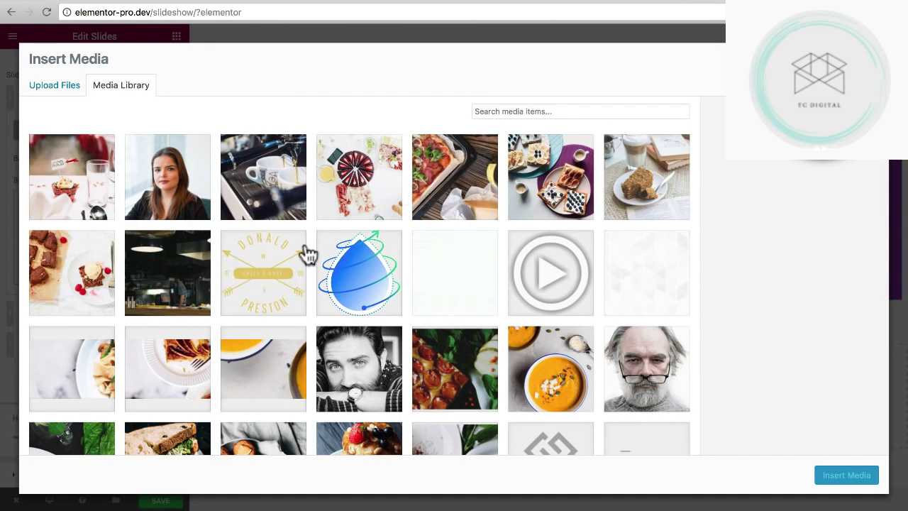
pyautogui.click(184, 278)
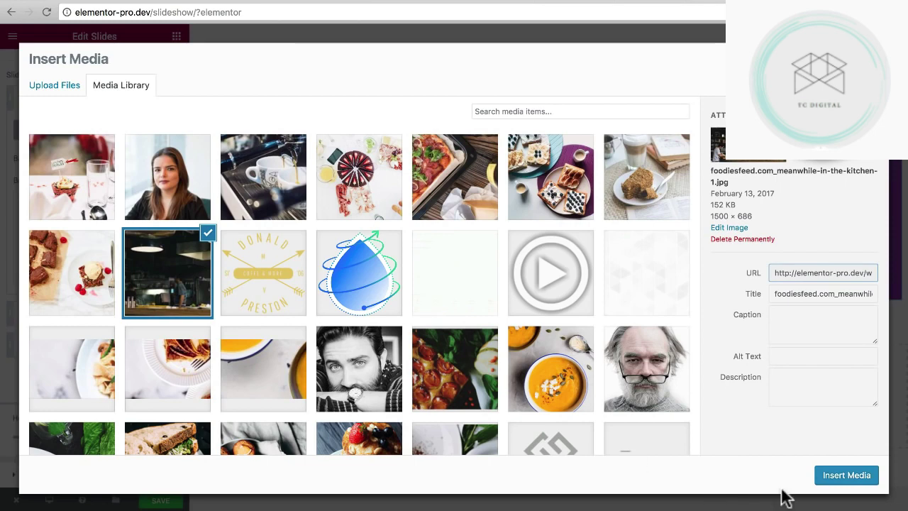
pyautogui.click(850, 485)
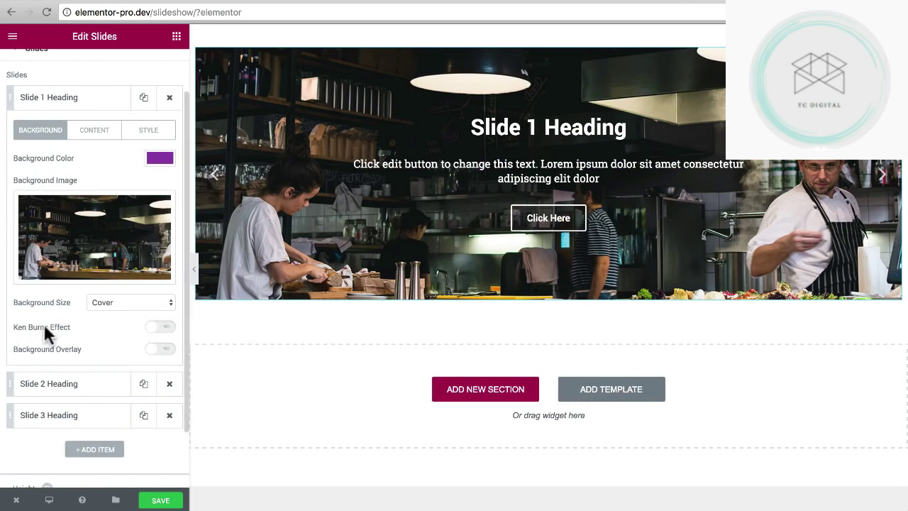
# Enable the Ken Burns effect on the first slide with zoom direction Out, and turn on its background overlay.
pyautogui.click(161, 327)
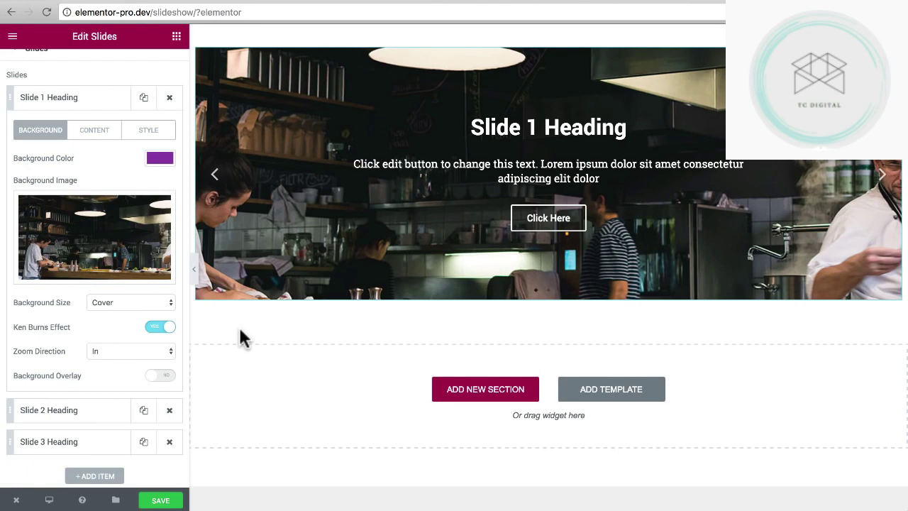
pyautogui.click(151, 349)
pyautogui.click(142, 359)
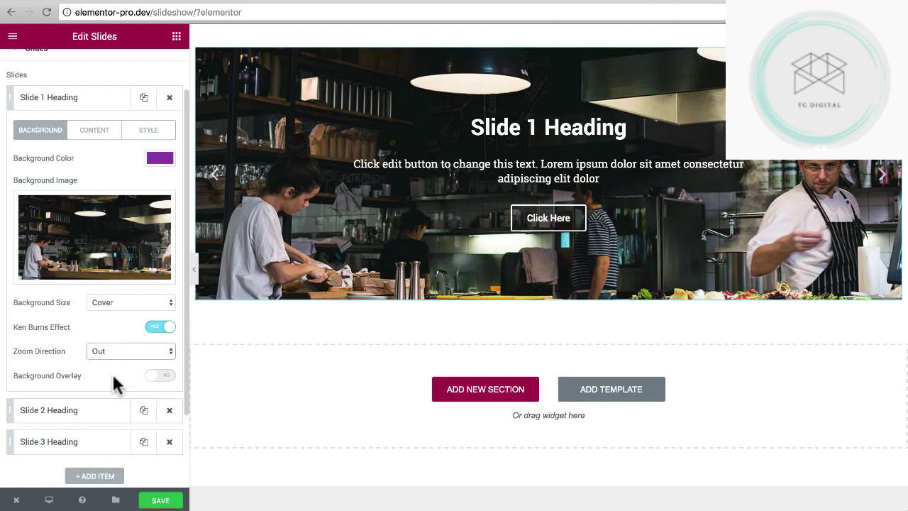
pyautogui.click(161, 376)
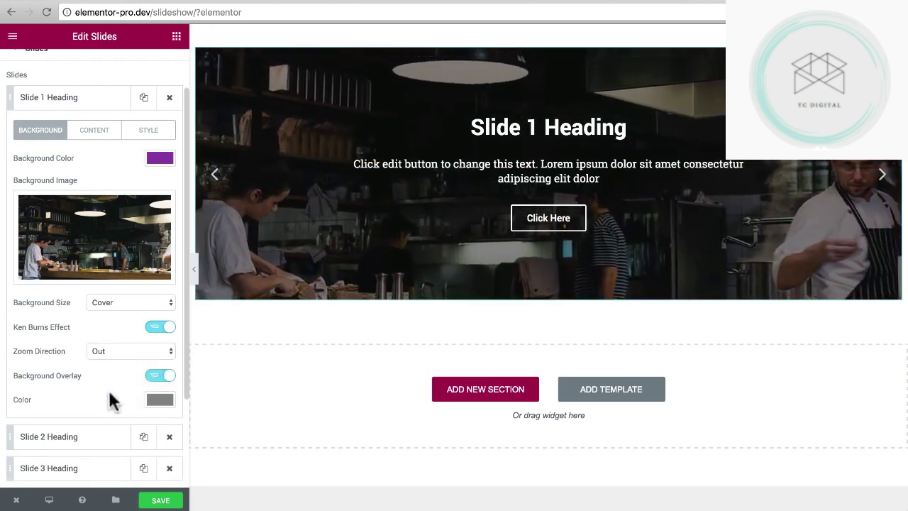
# Set the slider's autoplay speed to 20000 ms and preview the page without the editing panel.
pyautogui.scroll(-4, 108, 388)
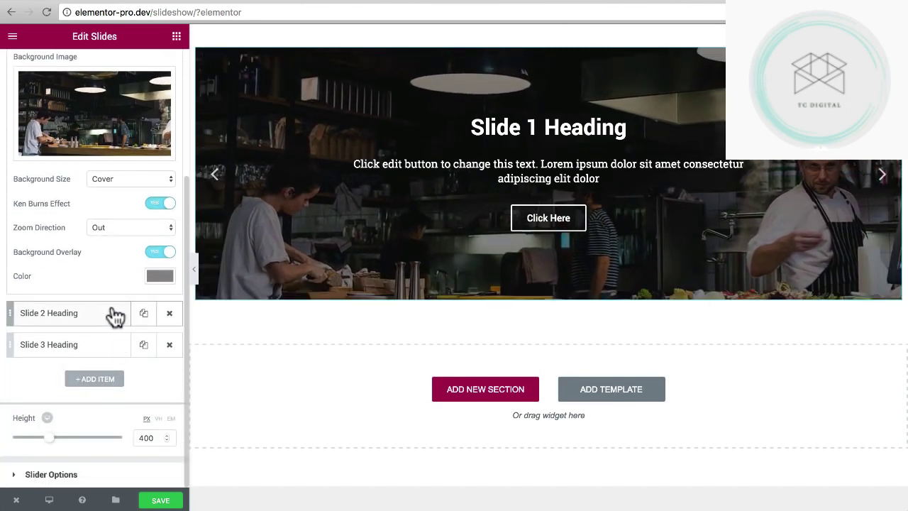
pyautogui.click(34, 475)
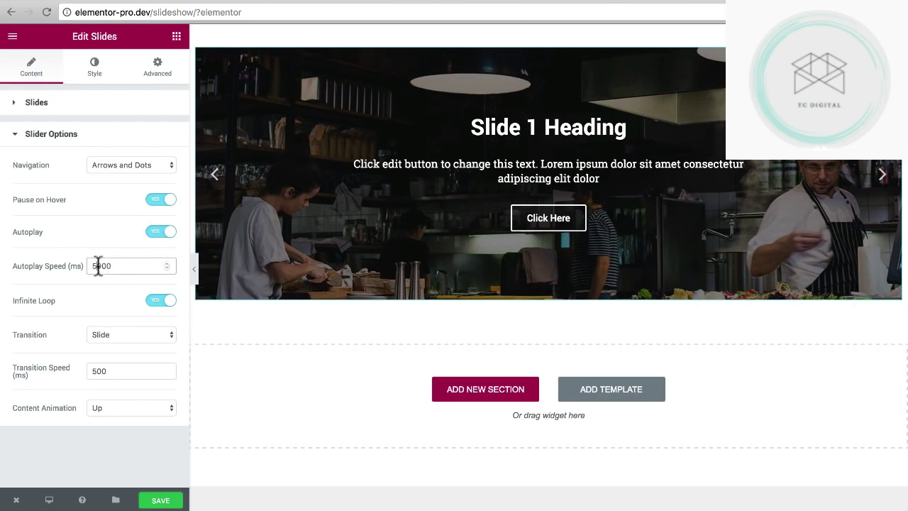
pyautogui.moveTo(95, 265); pyautogui.dragTo(88, 265)
pyautogui.write('20')
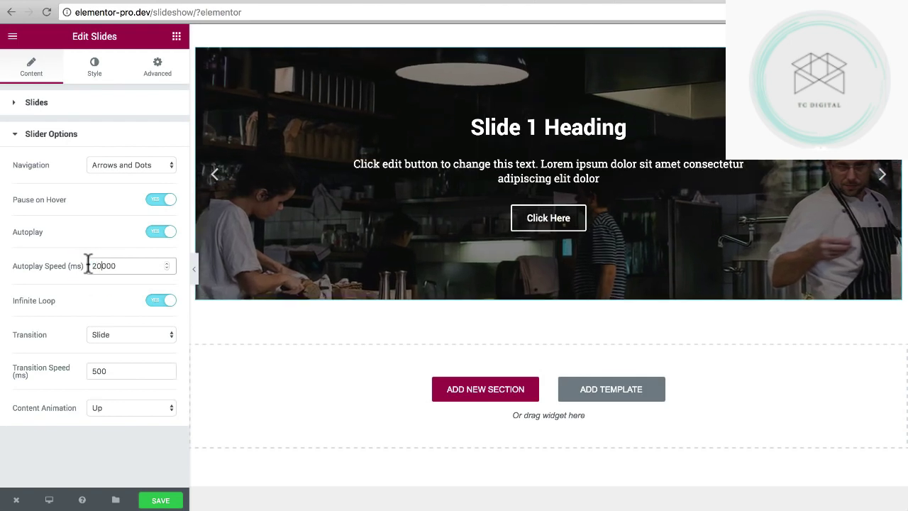
pyautogui.click(194, 278)
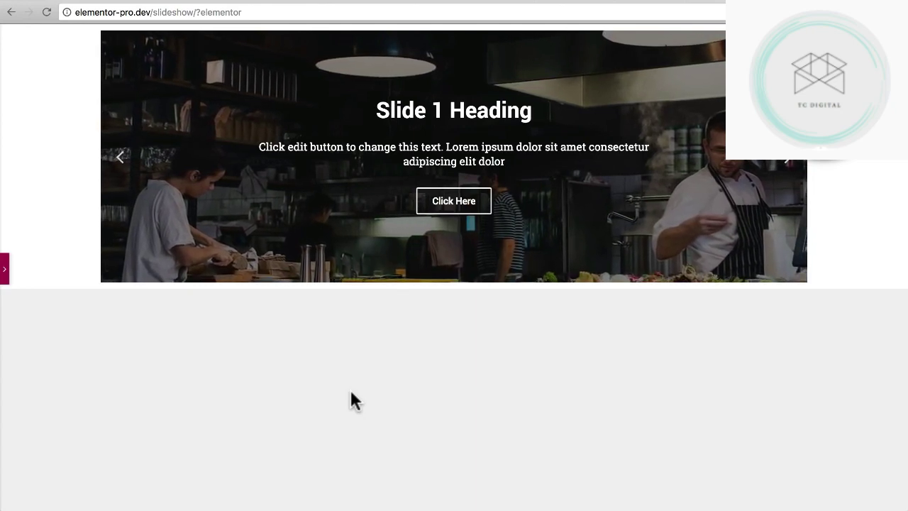
pyautogui.click(4, 269)
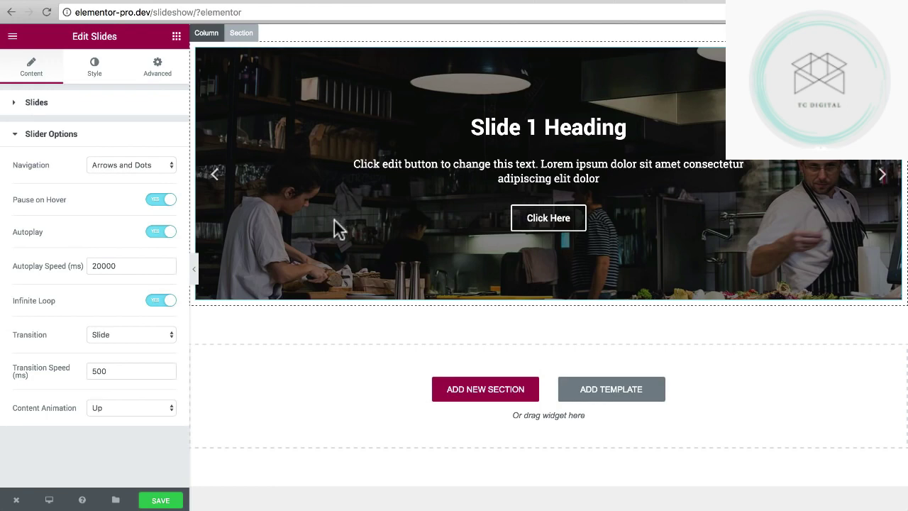
# Add a section with two equal columns below the slider and place a Slides widget in its first column.
pyautogui.click(486, 398)
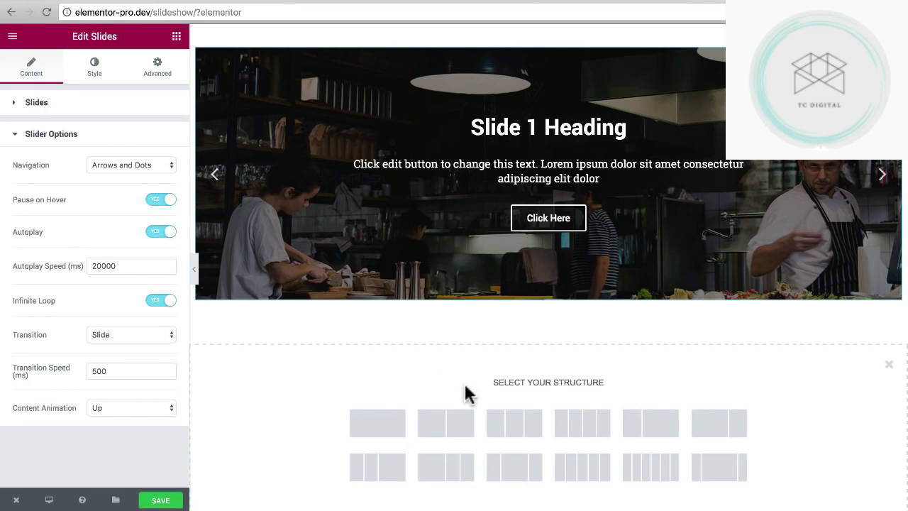
pyautogui.click(447, 424)
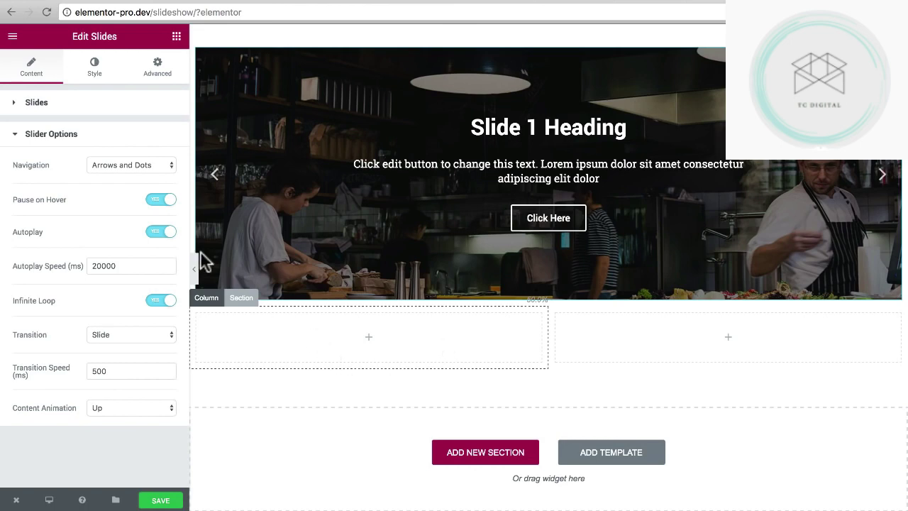
pyautogui.click(176, 39)
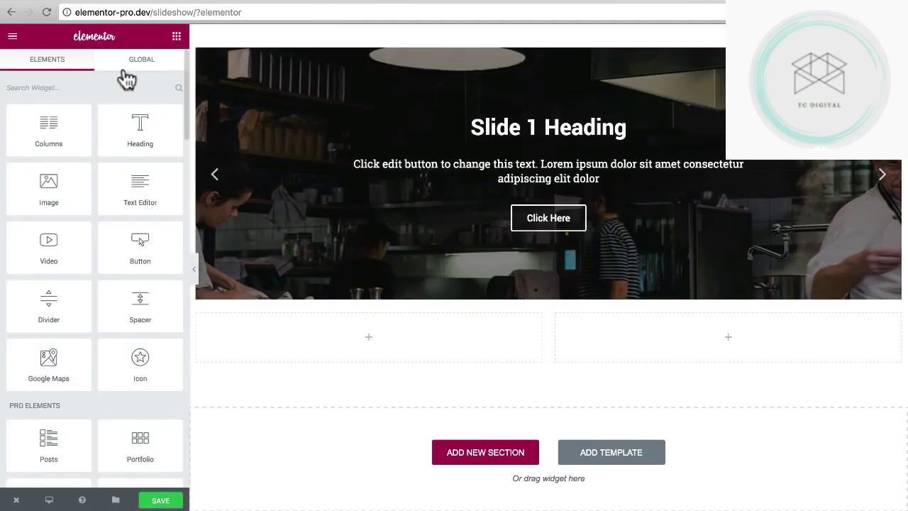
pyautogui.scroll(-3, 71, 206)
pyautogui.scroll(-6, 74, 210)
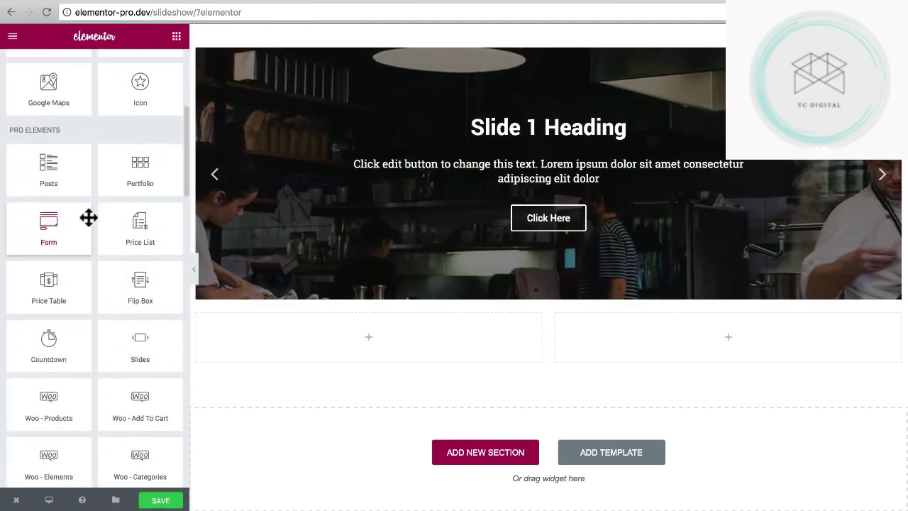
pyautogui.moveTo(114, 185); pyautogui.dragTo(349, 342)
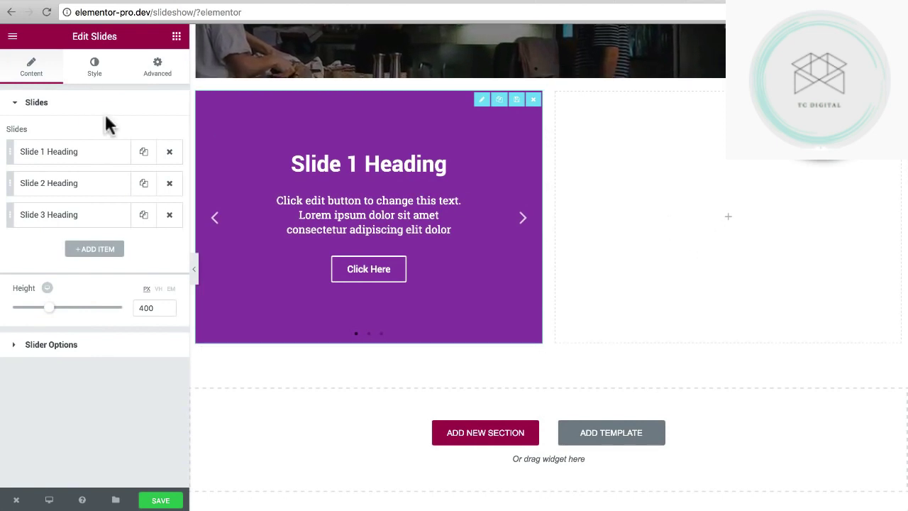
# Set the espresso machine and coffee cup photo as the background image of the new slider's first slide.
pyautogui.click(106, 158)
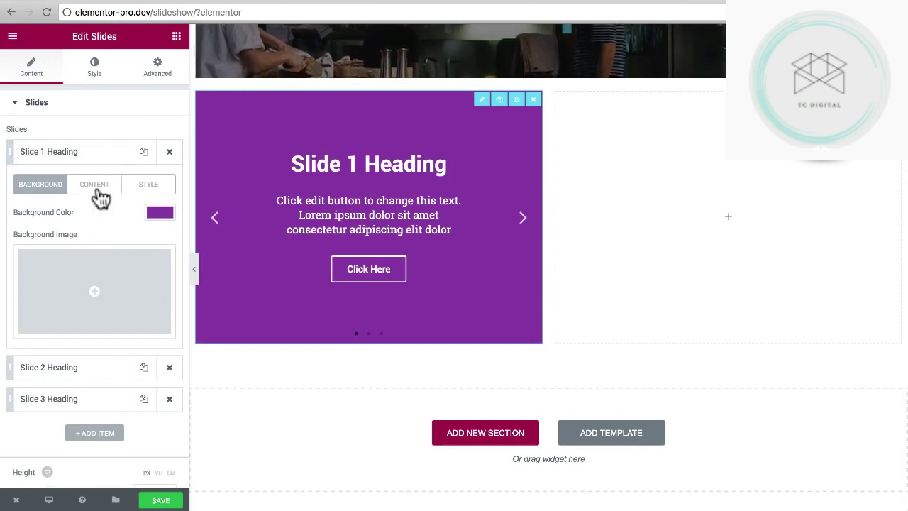
pyautogui.click(97, 290)
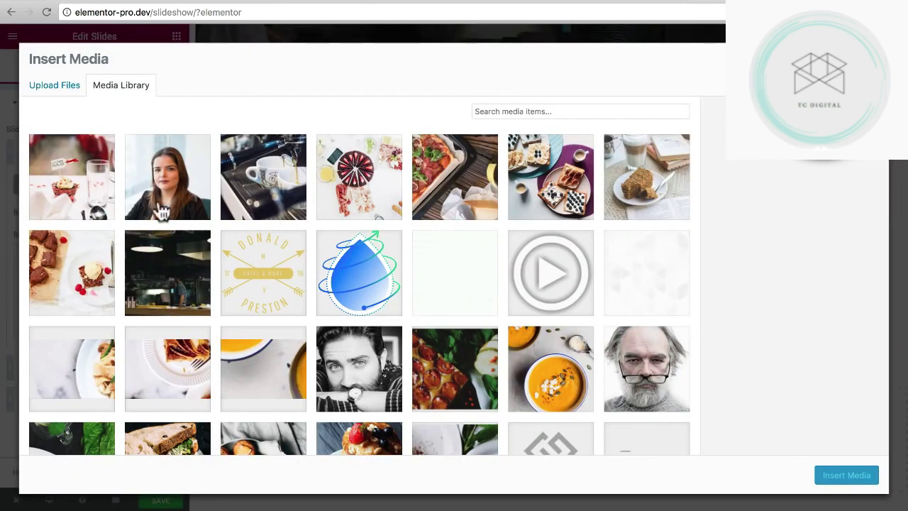
pyautogui.click(259, 202)
pyautogui.click(823, 477)
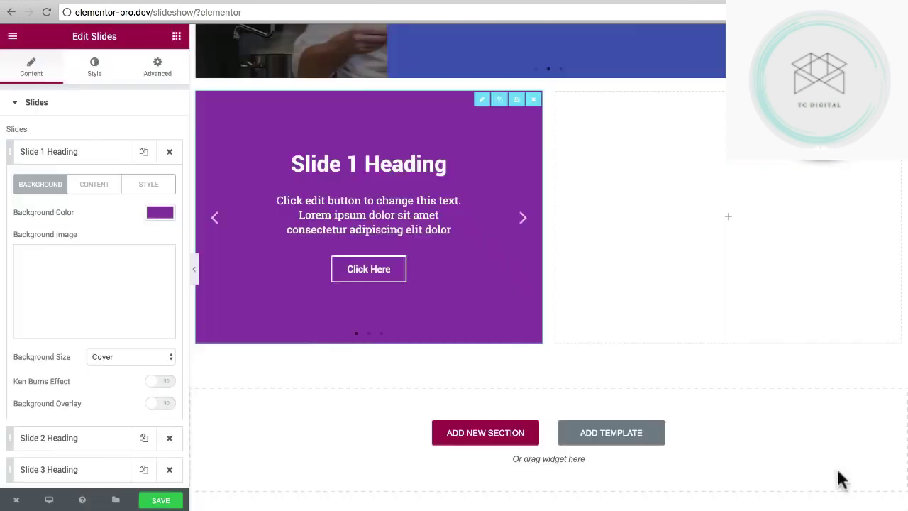
# Set the image 13-2.png as the background of the column slider's second slide.
pyautogui.scroll(-2, 85, 226)
pyautogui.click(71, 318)
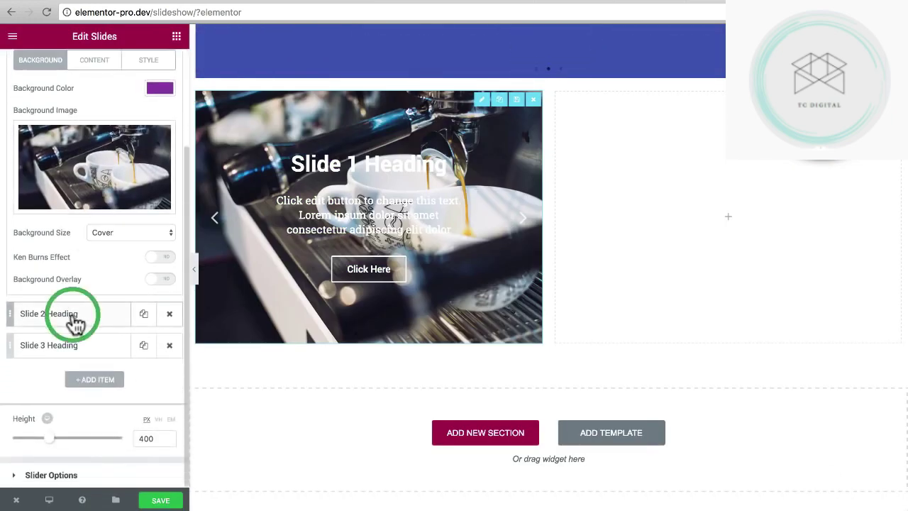
pyautogui.click(83, 205)
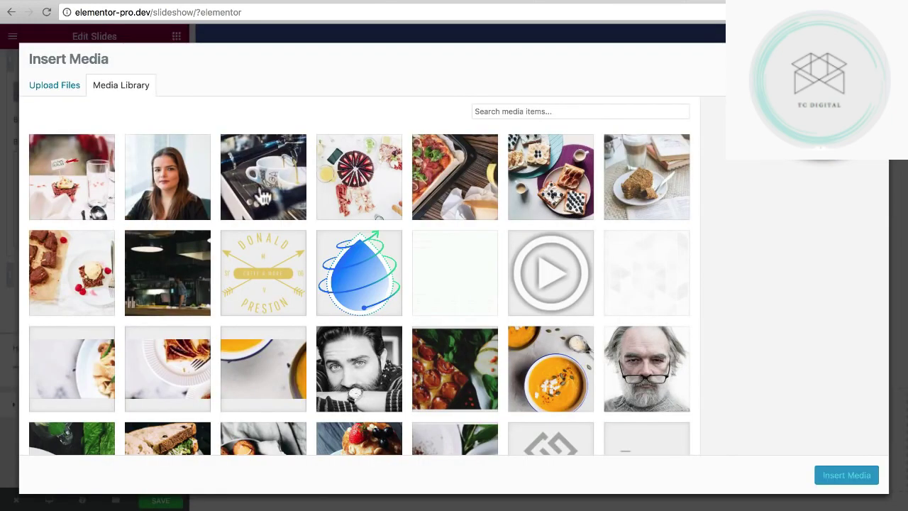
pyautogui.click(177, 284)
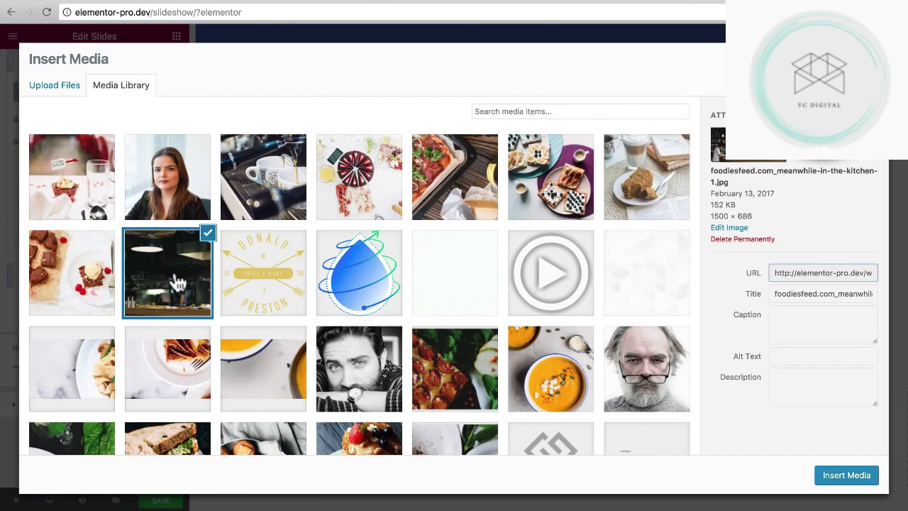
pyautogui.click(512, 355)
pyautogui.click(472, 365)
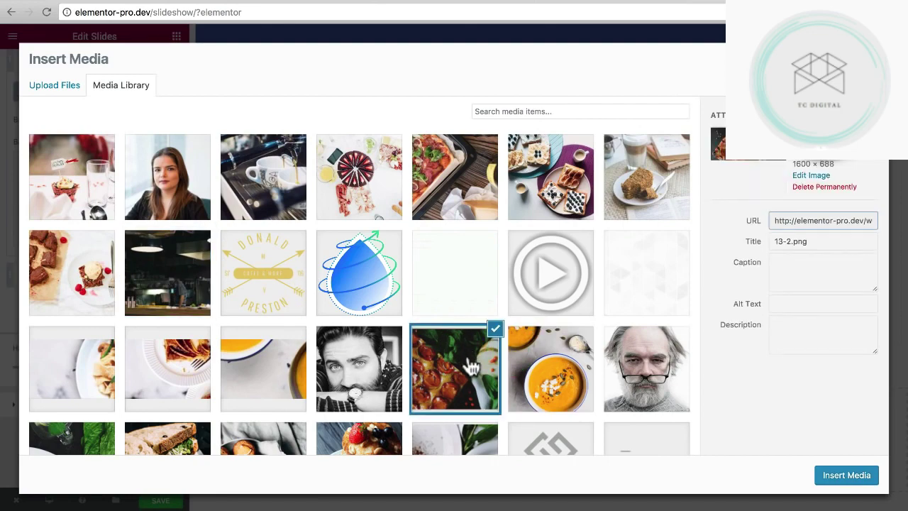
pyautogui.click(845, 482)
# Set the pancake photo 26-1.png as the background image of the column slider's third slide.
pyautogui.click(78, 346)
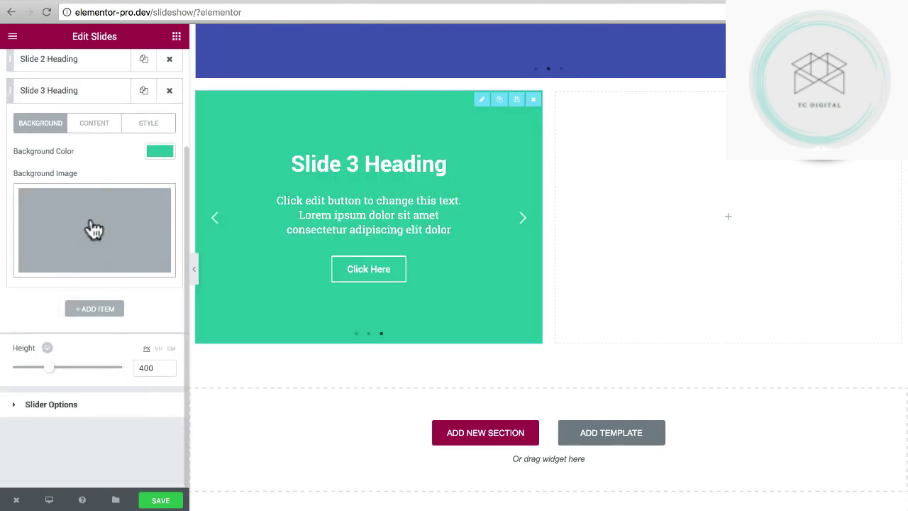
pyautogui.click(92, 229)
pyautogui.scroll(-4, 416, 399)
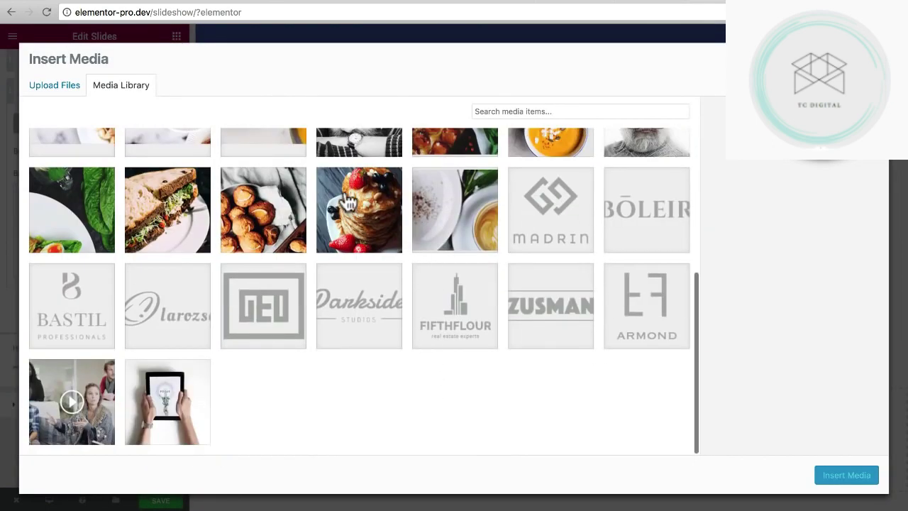
pyautogui.click(333, 215)
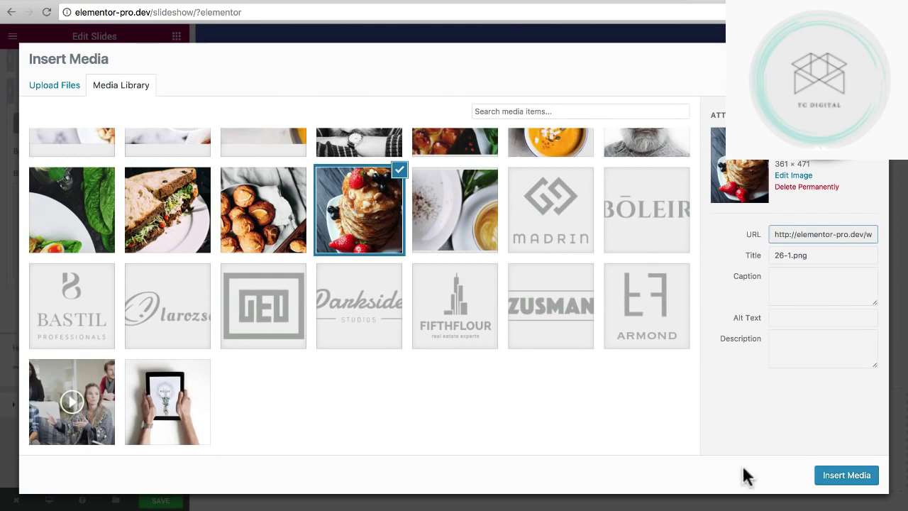
pyautogui.click(829, 475)
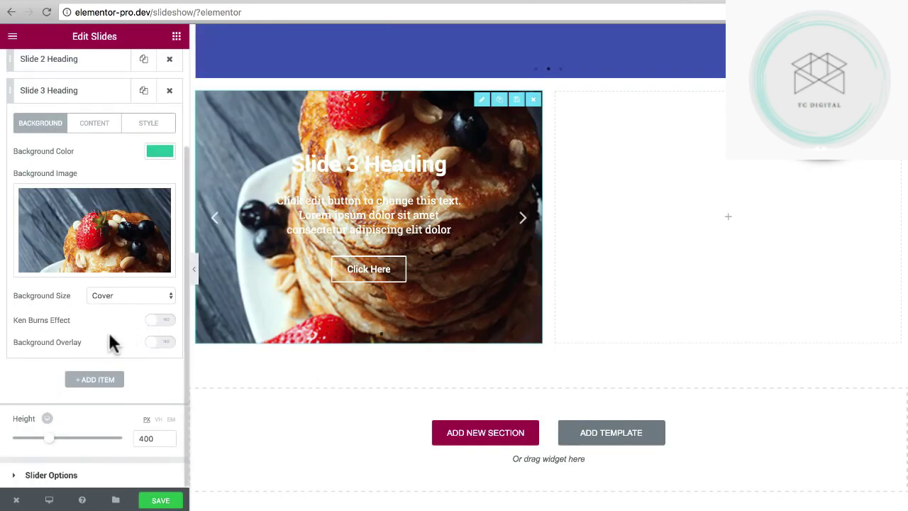
# Enable the Ken Burns effect on the column slider's first slide and set its zoom direction to Out.
pyautogui.scroll(2, 108, 330)
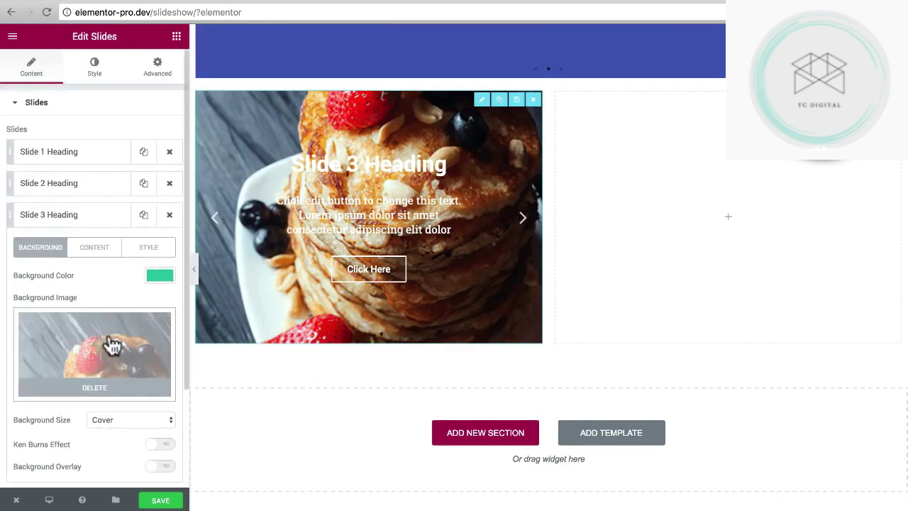
pyautogui.click(94, 157)
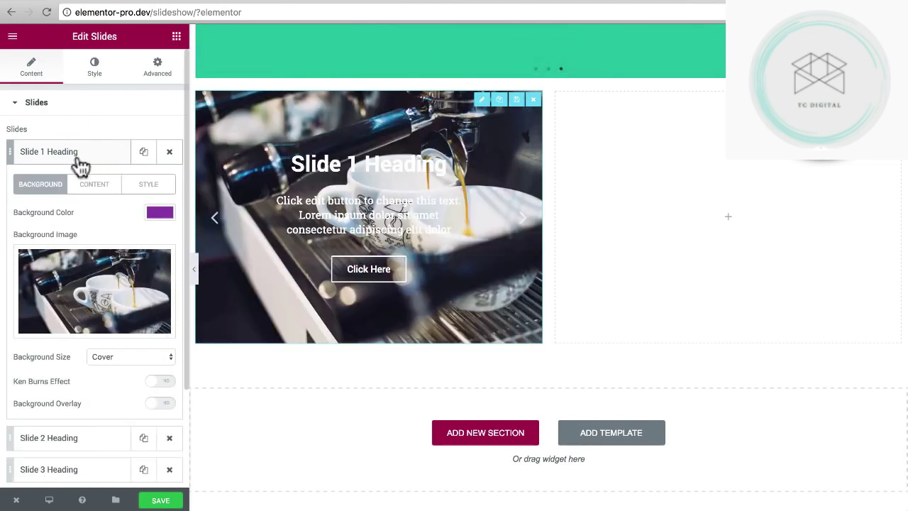
pyautogui.scroll(-2, 101, 230)
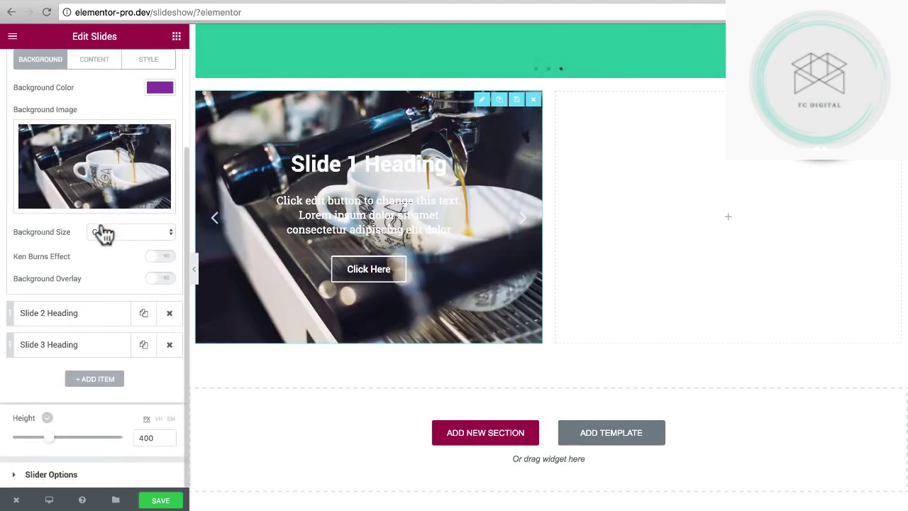
pyautogui.click(162, 257)
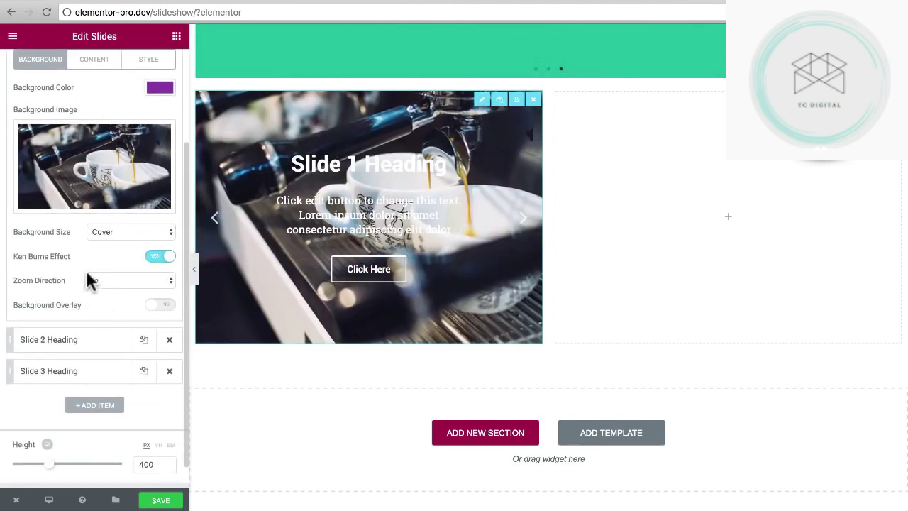
pyautogui.click(126, 281)
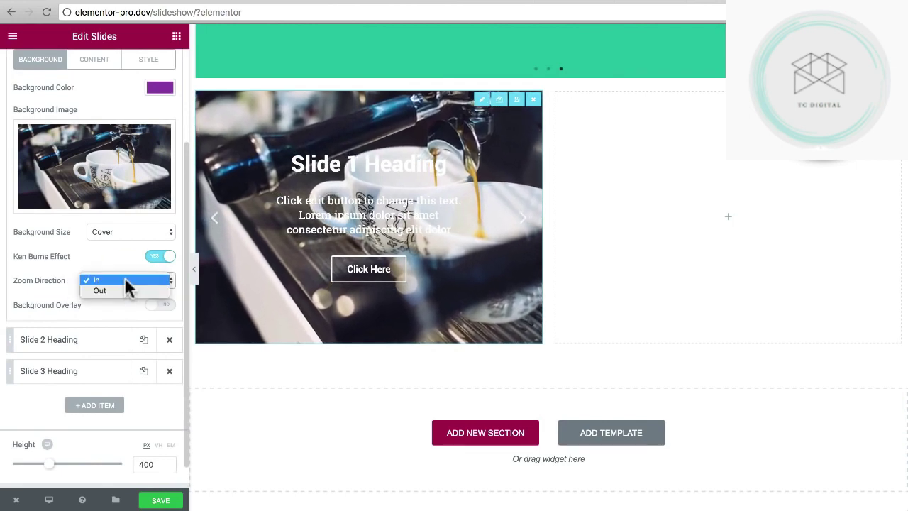
pyautogui.click(115, 289)
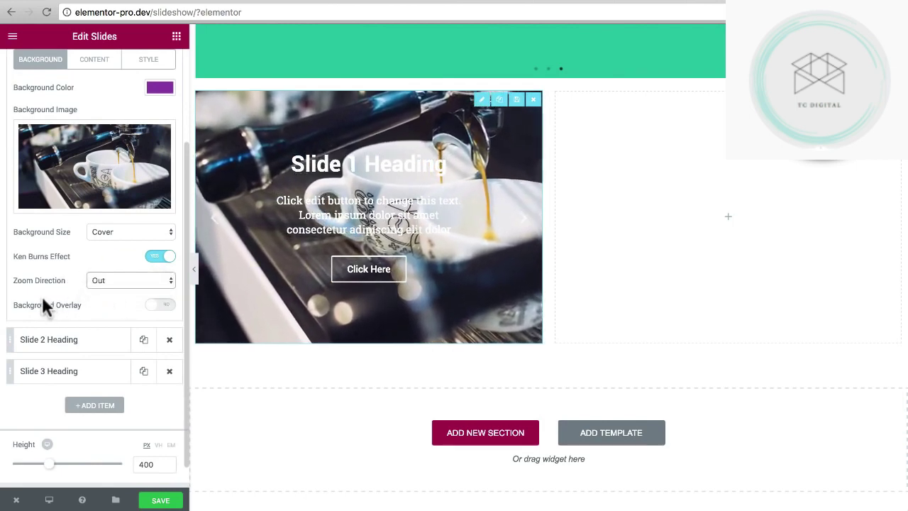
# Clear the heading, description and button text of the column slider's first slide.
pyautogui.scroll(-1, 50, 291)
pyautogui.scroll(4, 60, 280)
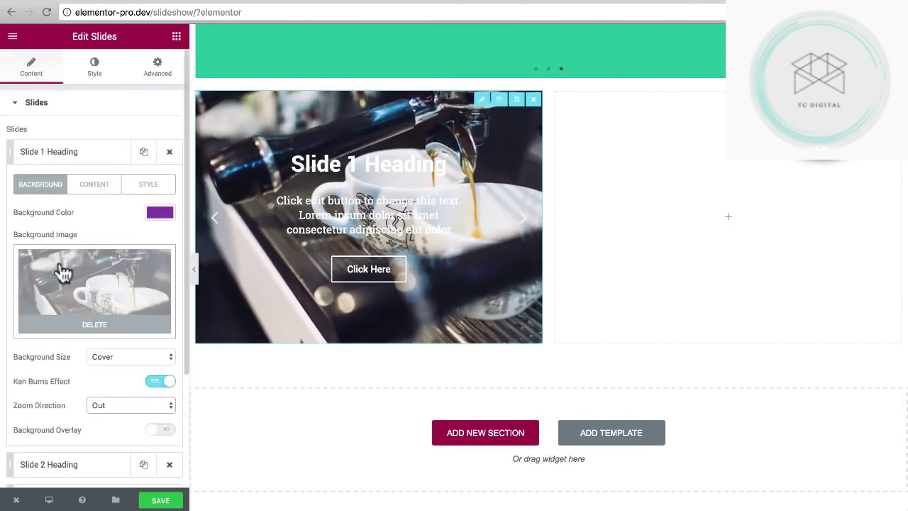
pyautogui.click(94, 185)
pyautogui.doubleClick(88, 225)
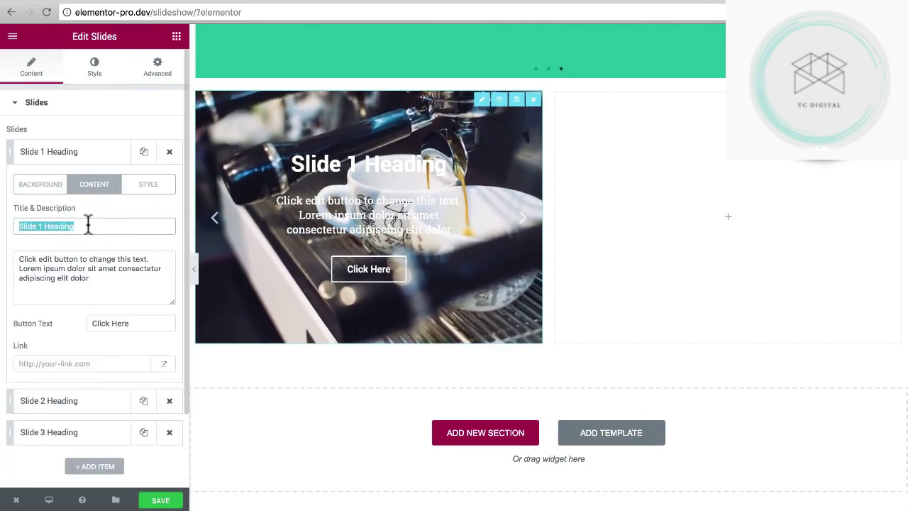
pyautogui.press('BackSpace')
pyautogui.tripleClick(91, 287)
pyautogui.press('BackSpace')
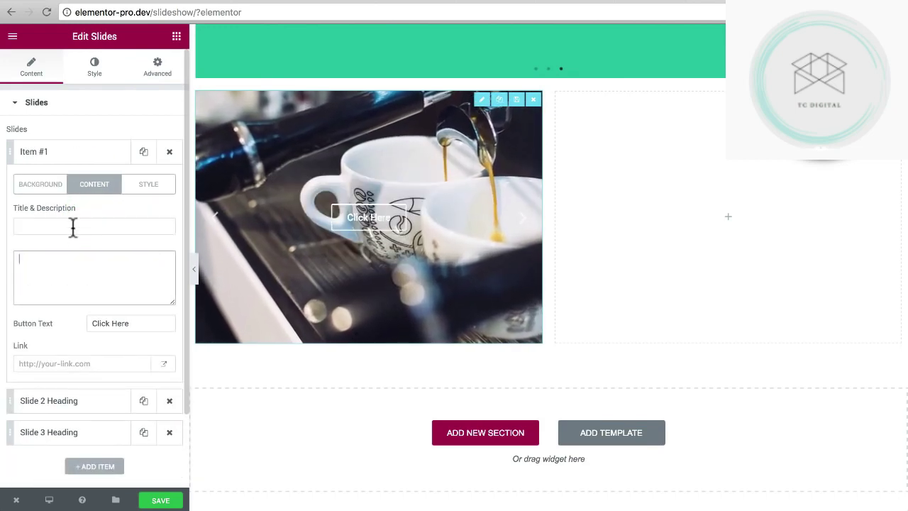
pyautogui.scroll(-3, 78, 273)
pyautogui.tripleClick(134, 234)
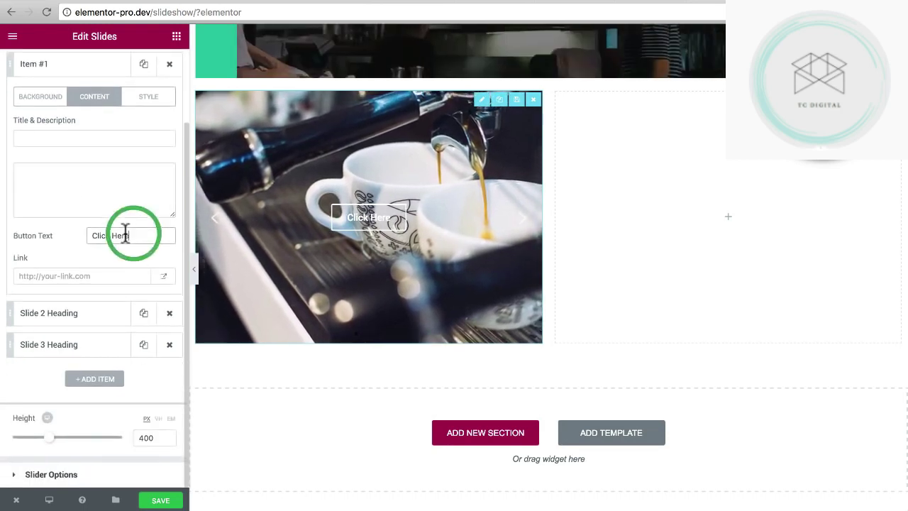
pyautogui.press('BackSpace')
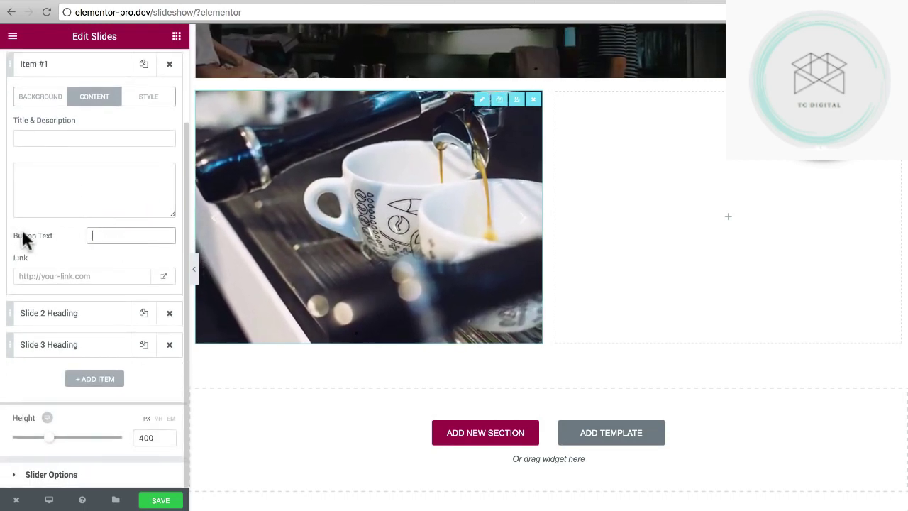
# Clear the heading, description and button text of the column slider's second slide.
pyautogui.scroll(2, 50, 245)
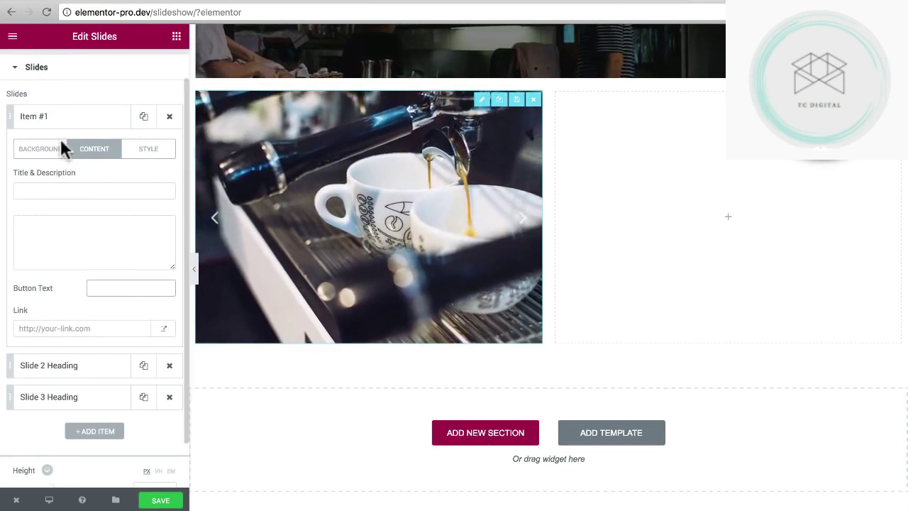
pyautogui.click(83, 118)
pyautogui.click(84, 151)
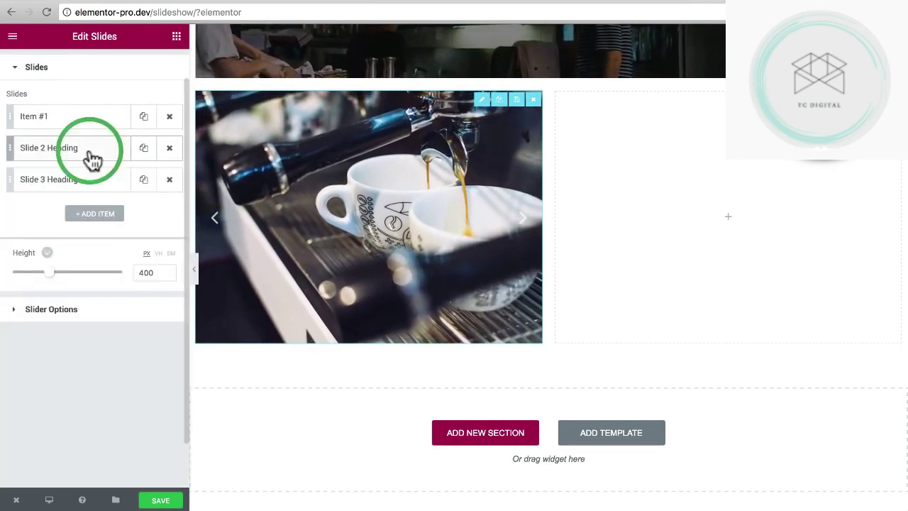
pyautogui.click(94, 181)
pyautogui.moveTo(95, 227); pyautogui.dragTo(63, 197)
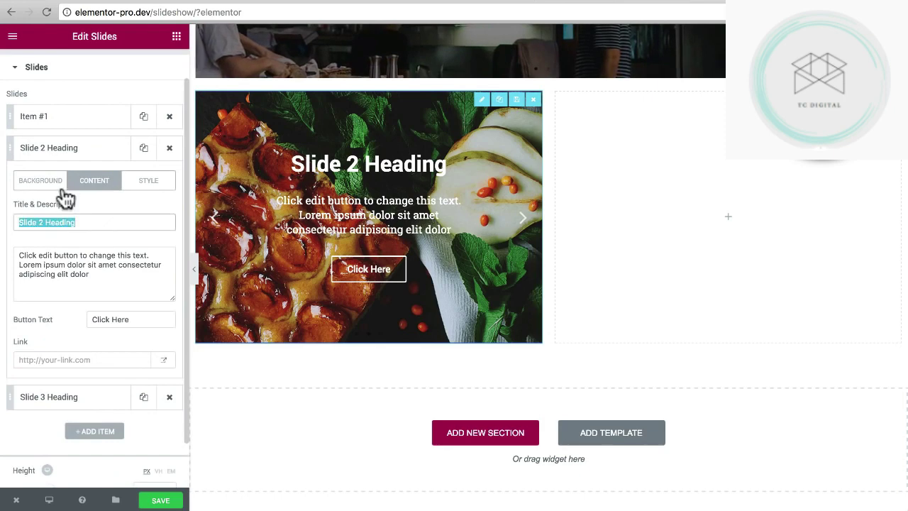
pyautogui.press('BackSpace')
pyautogui.moveTo(111, 277); pyautogui.dragTo(81, 221)
pyautogui.press('BackSpace')
pyautogui.moveTo(129, 323); pyautogui.dragTo(72, 281)
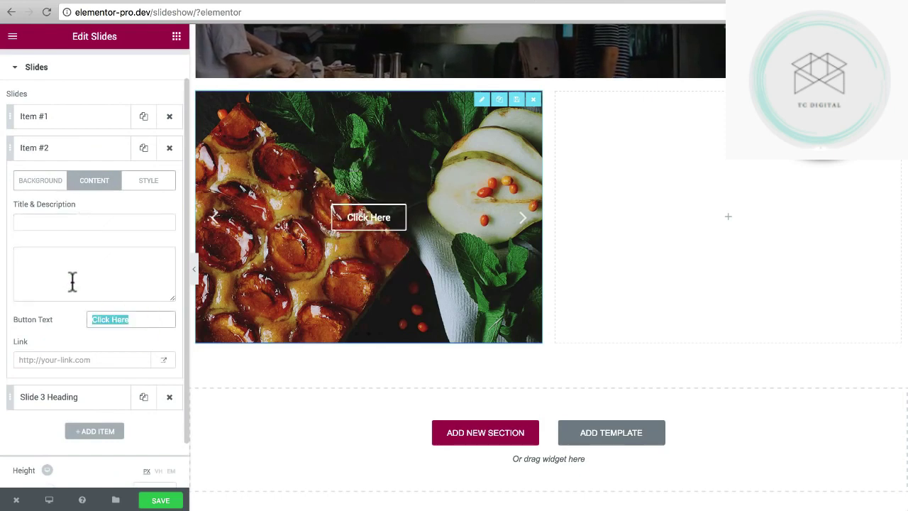
# Enable the Ken Burns effect on the column slider's second slide.
pyautogui.click(60, 190)
pyautogui.scroll(-3, 71, 267)
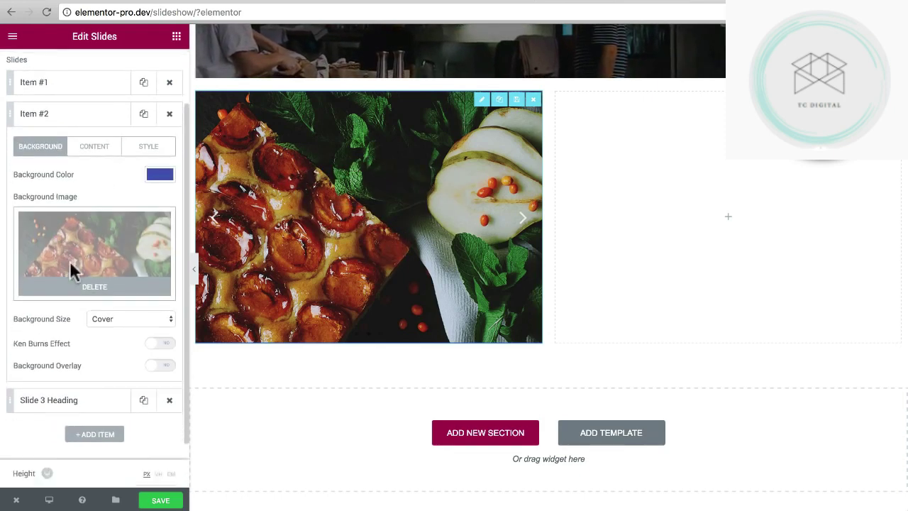
pyautogui.click(162, 288)
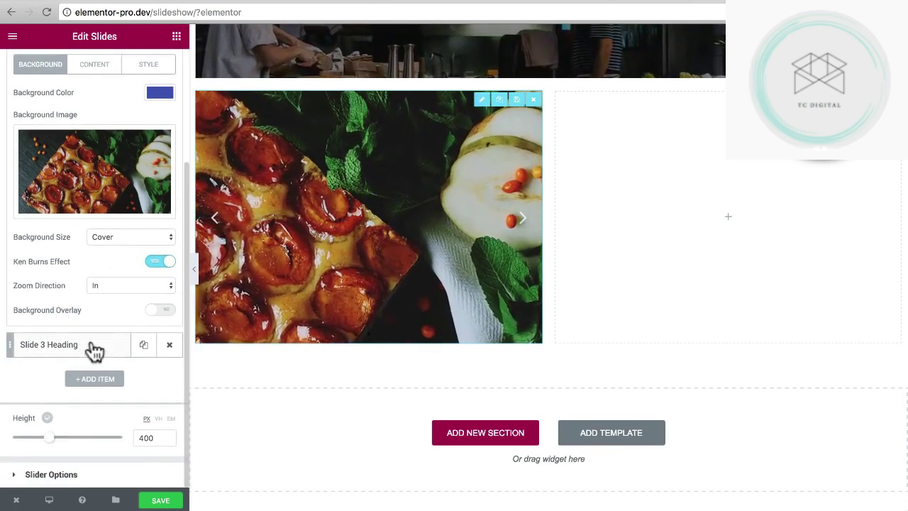
# Clear the heading, description and button text of the column slider's third slide.
pyautogui.click(91, 348)
pyautogui.click(92, 97)
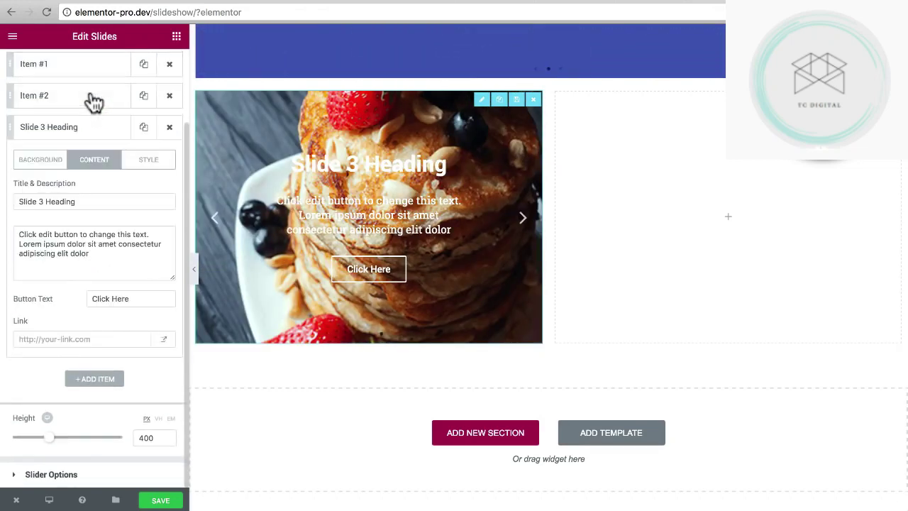
pyautogui.tripleClick(97, 202)
pyautogui.press('BackSpace')
pyautogui.tripleClick(97, 234)
pyautogui.press('BackSpace')
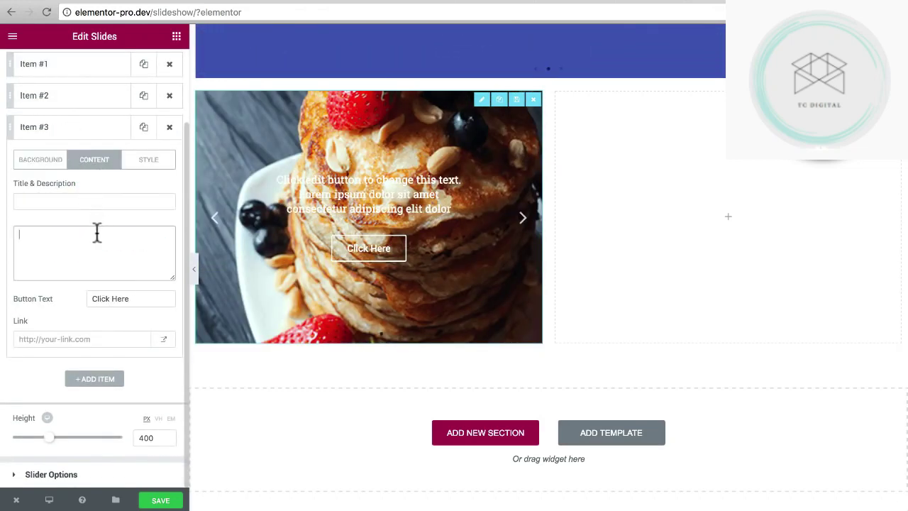
pyautogui.tripleClick(135, 298)
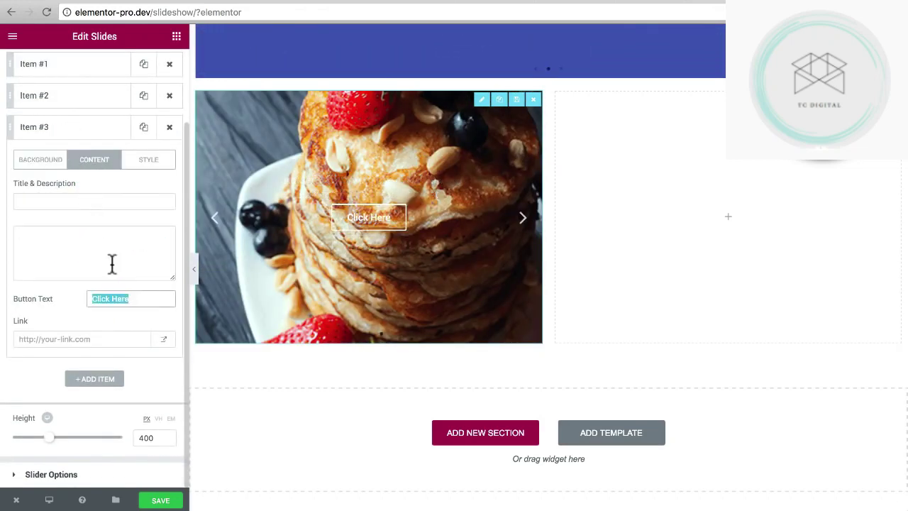
# Enable the Ken Burns effect on the column slider's third slide with the zoom direction set to Out.
pyautogui.click(42, 166)
pyautogui.click(168, 321)
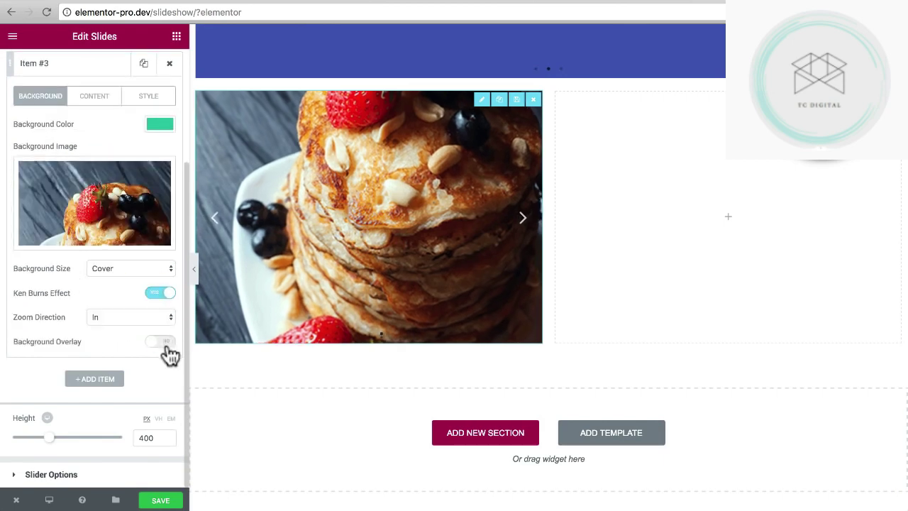
pyautogui.click(133, 318)
pyautogui.click(122, 323)
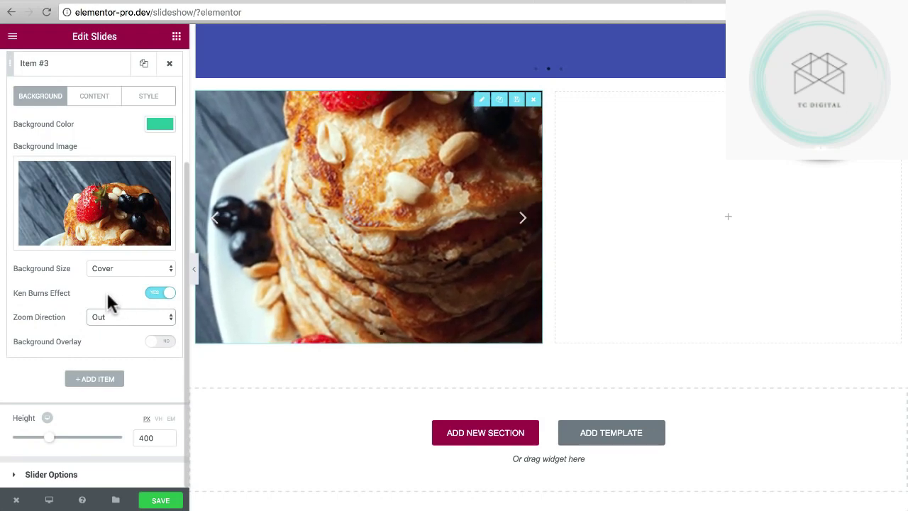
# Set the column slider's navigation to None and its autoplay speed to 20000 ms.
pyautogui.click(39, 477)
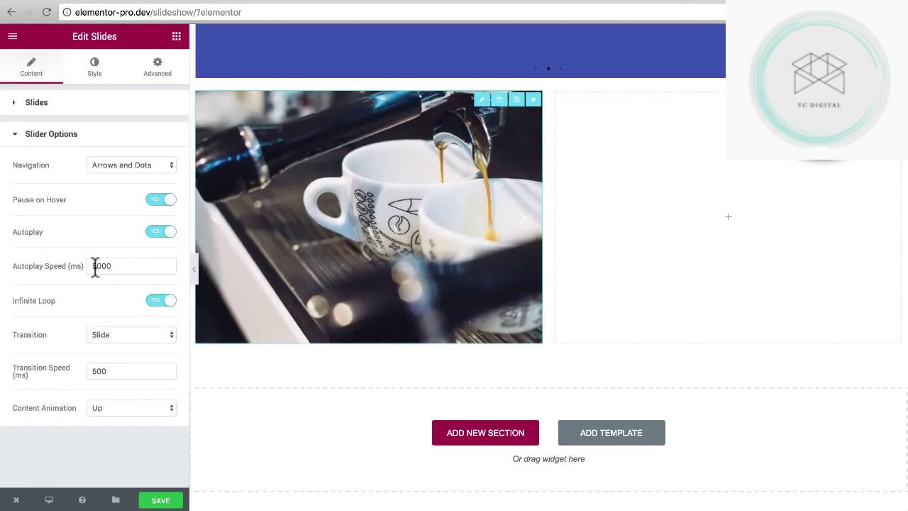
pyautogui.click(115, 165)
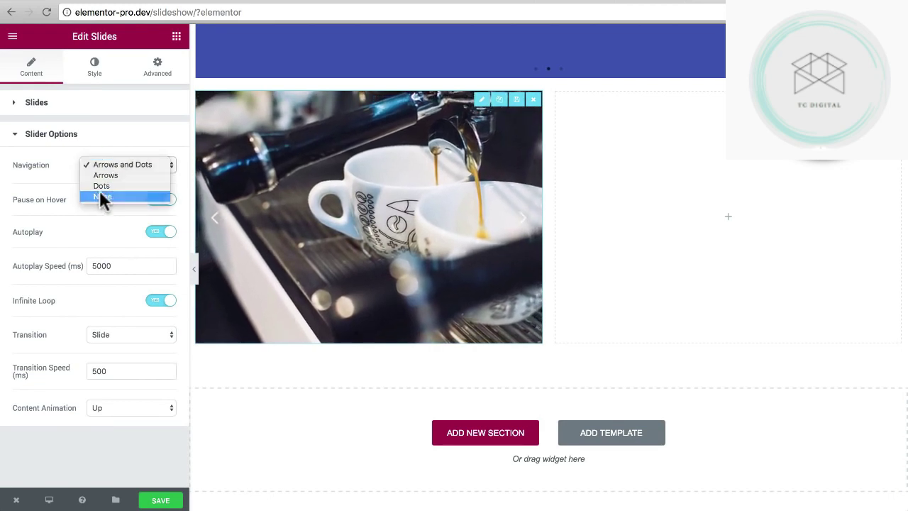
pyautogui.click(101, 196)
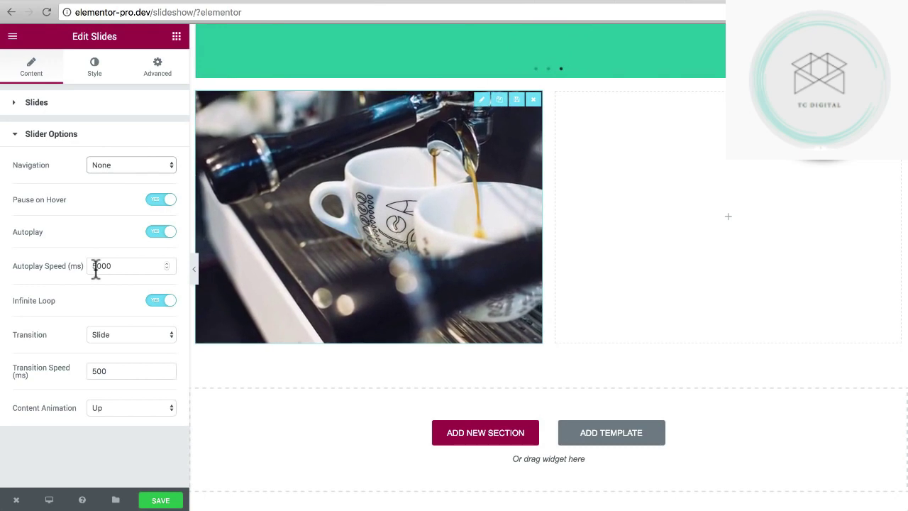
pyautogui.moveTo(95, 267); pyautogui.dragTo(87, 268)
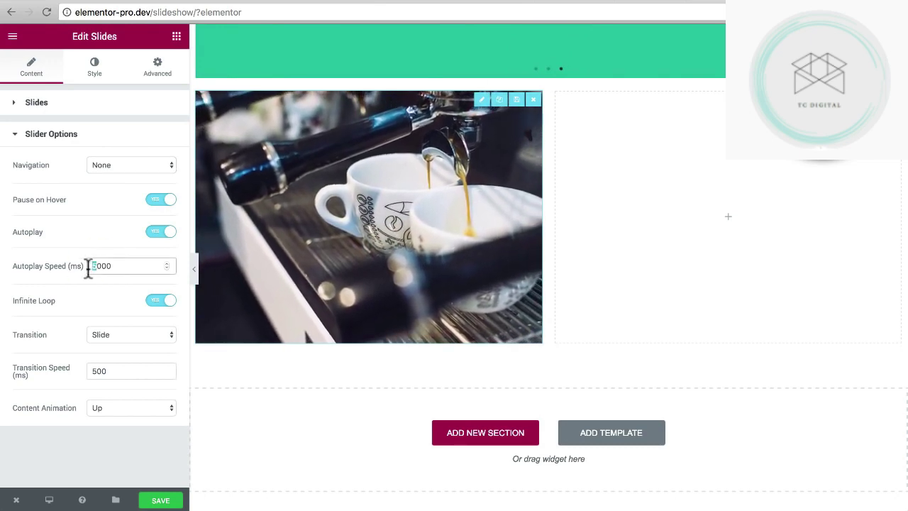
pyautogui.write('20')
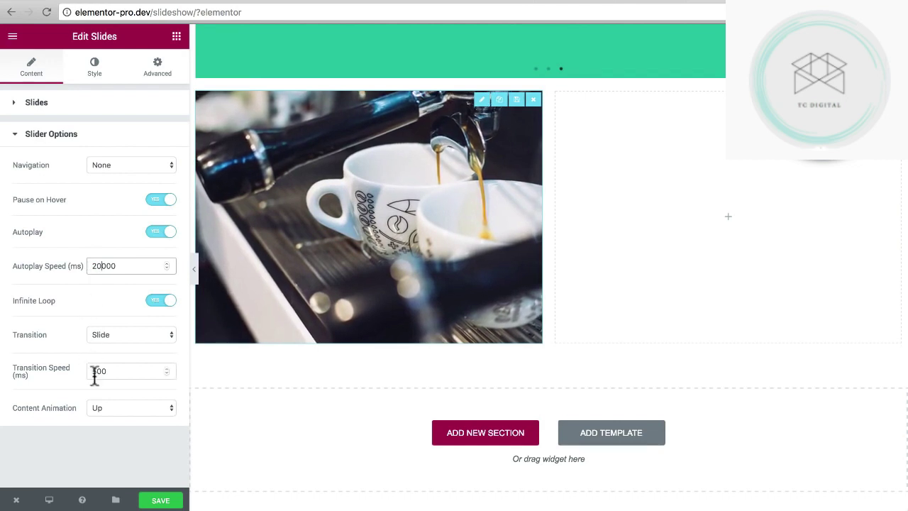
# Preview the page without the editing panel, and review the background and Ken Burns settings of all three column slider slides.
pyautogui.click(192, 268)
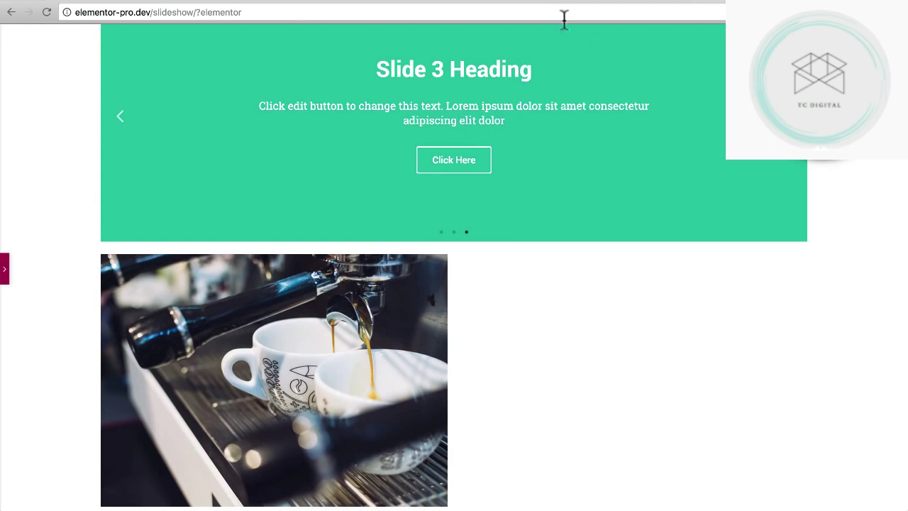
pyautogui.click(5, 268)
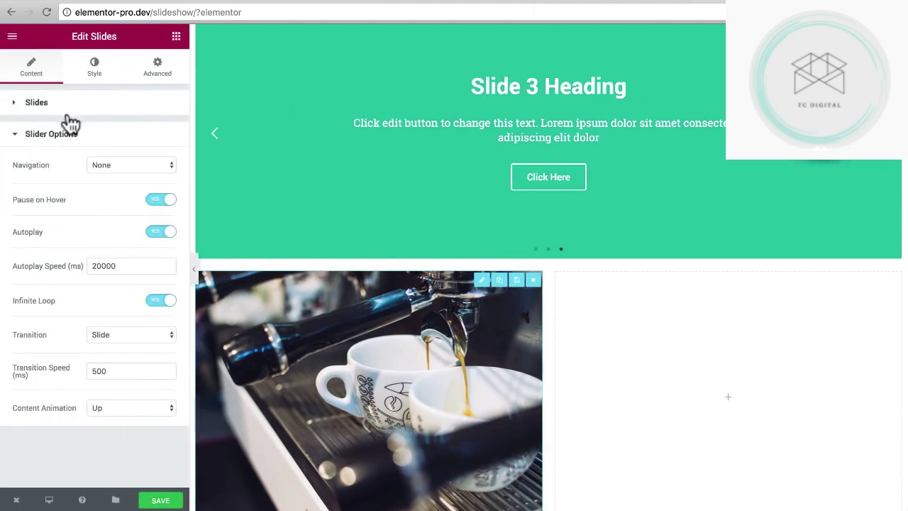
pyautogui.click(22, 106)
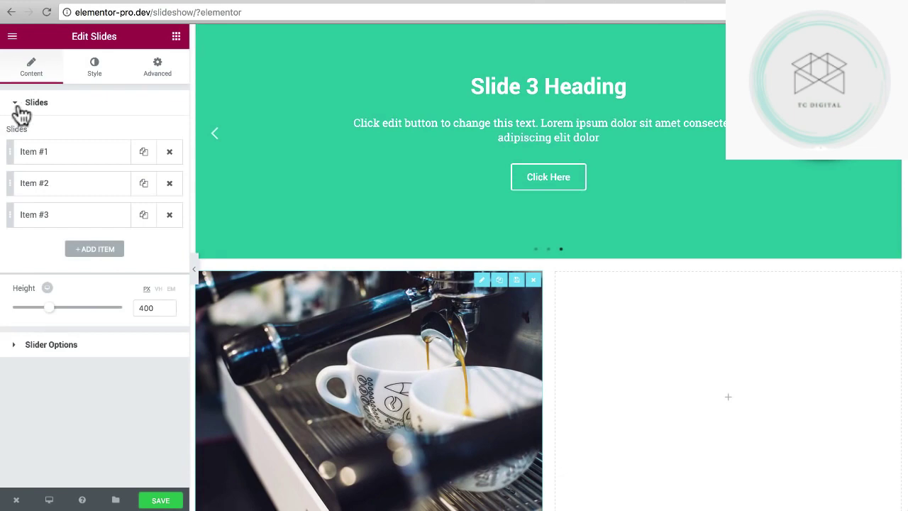
pyautogui.click(82, 186)
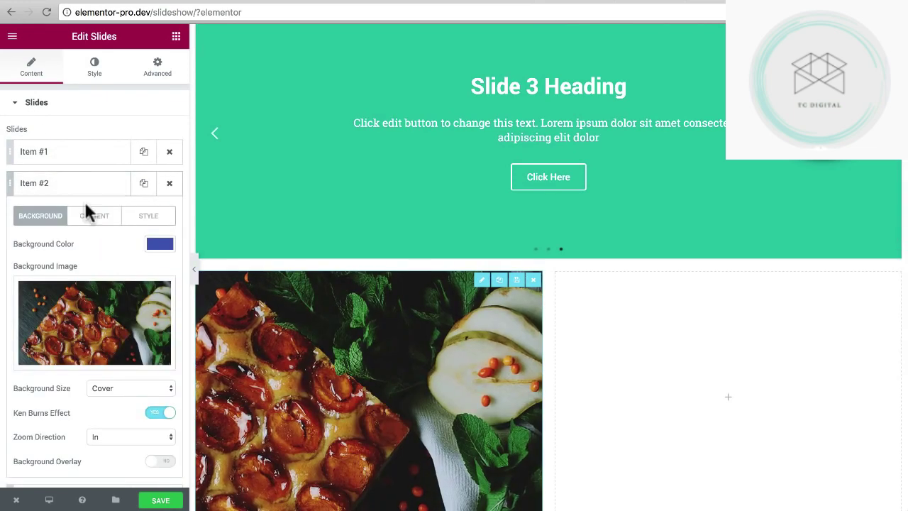
pyautogui.click(89, 157)
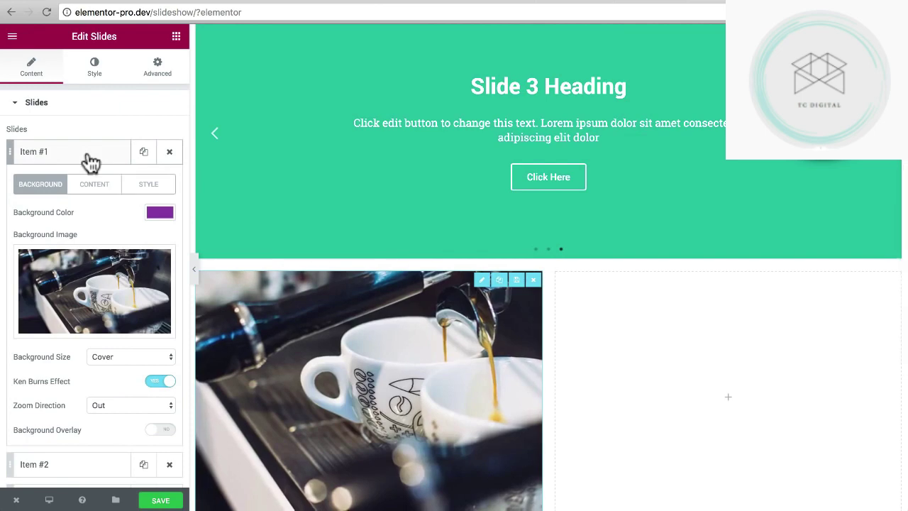
pyautogui.scroll(-5, 89, 162)
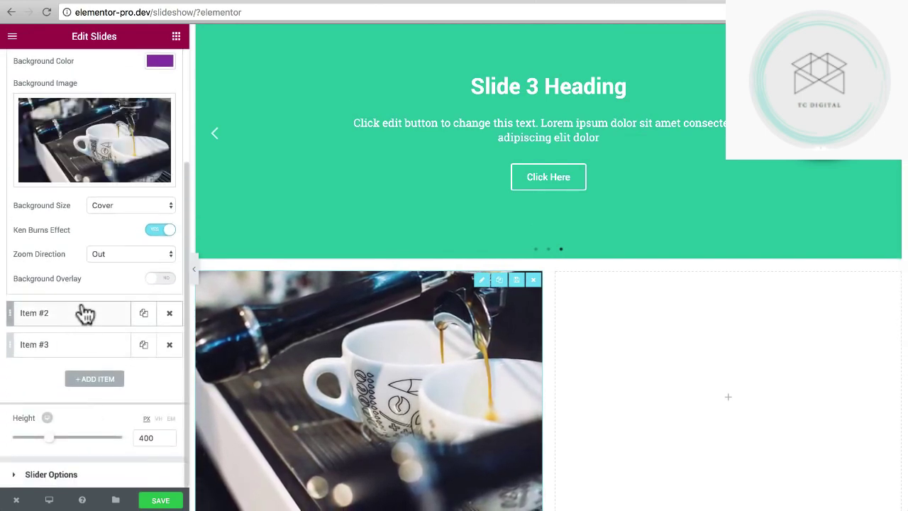
pyautogui.click(54, 313)
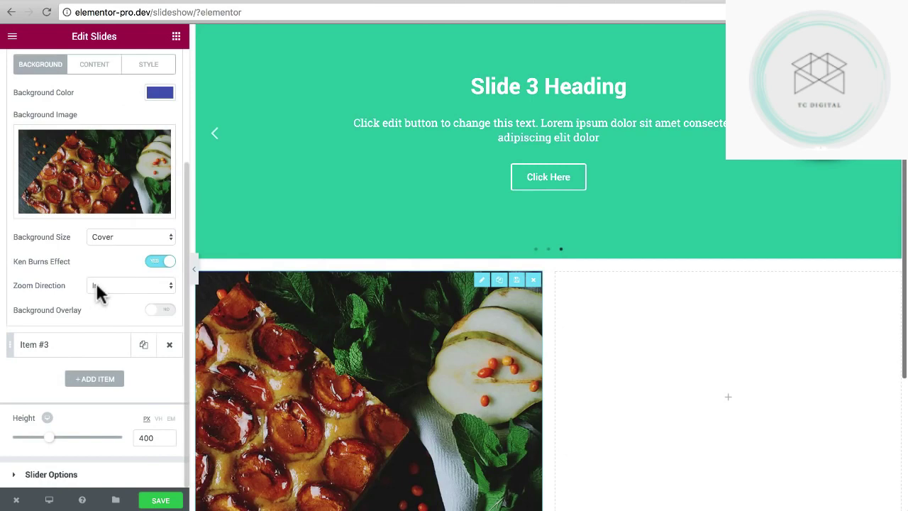
pyautogui.click(77, 348)
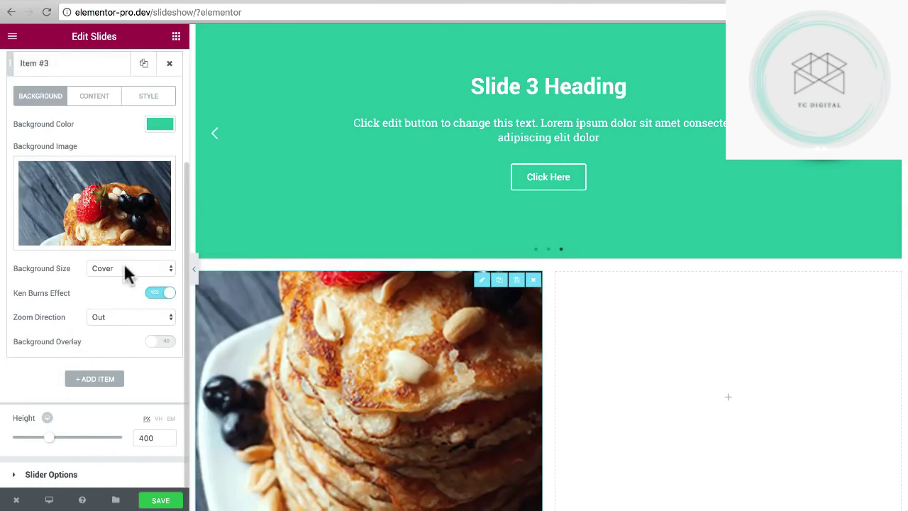
# Preview the sliders with the editing panel hidden, and switch to the Elementor Pro page at elementor.com/pro.
pyautogui.click(194, 259)
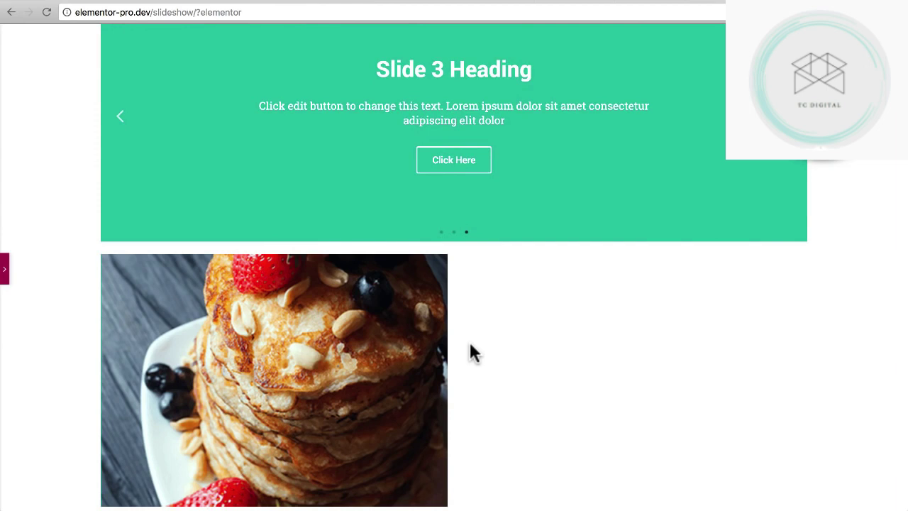
pyautogui.scroll(2, 272, 199)
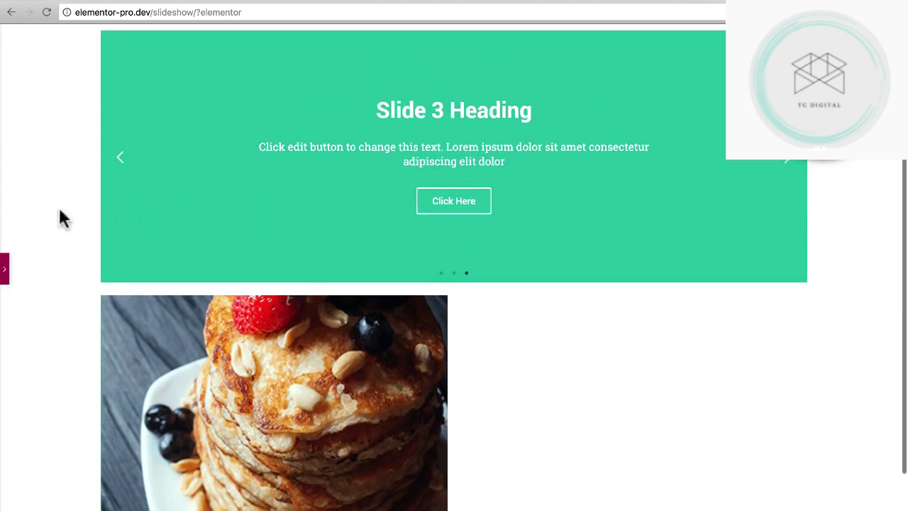
pyautogui.click(7, 268)
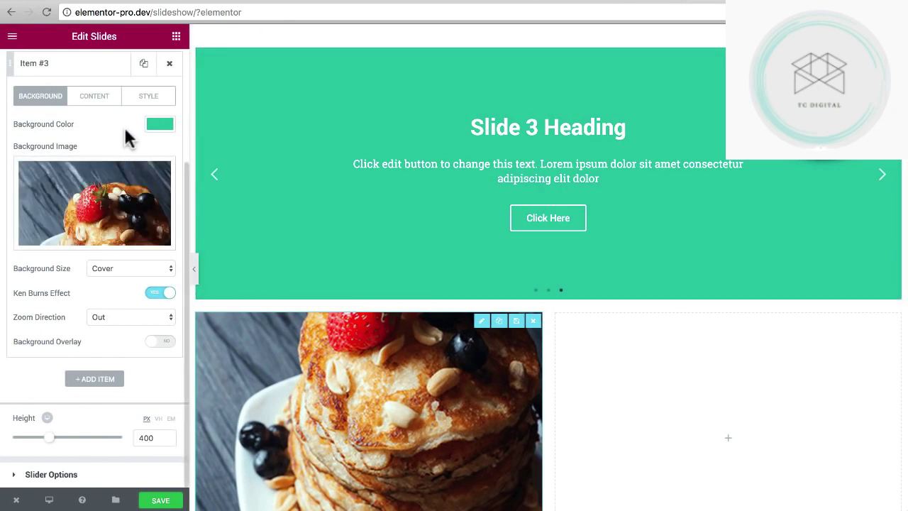
pyautogui.click(644, 5)
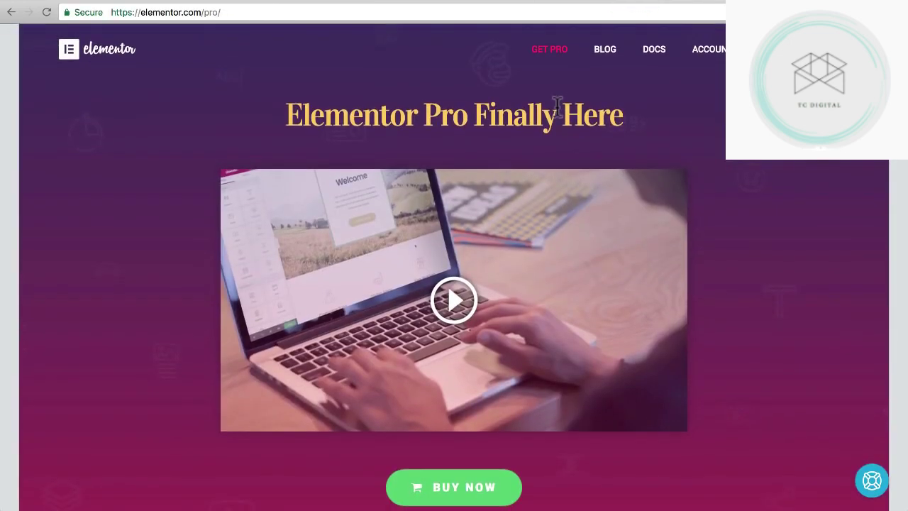